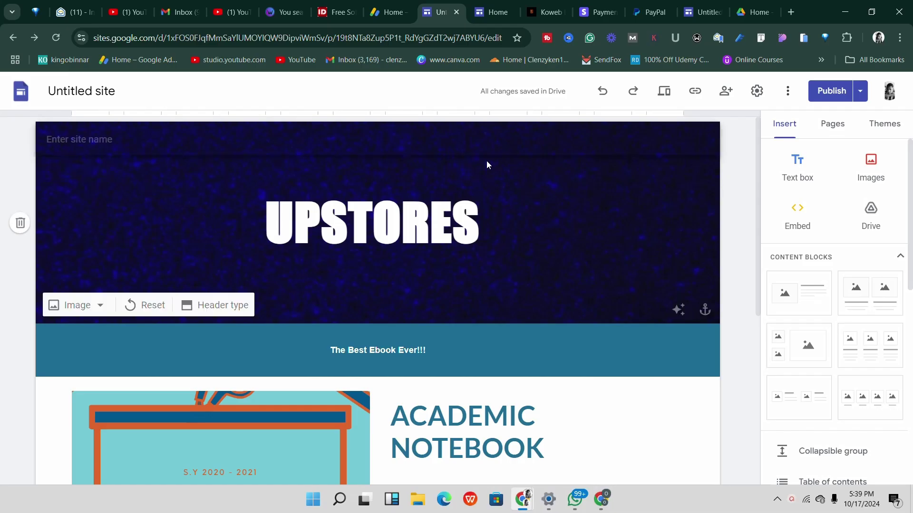
Glance at the AdSense dashboard, then return to the UPSTORES editor and scroll its page
left_click(390, 13)
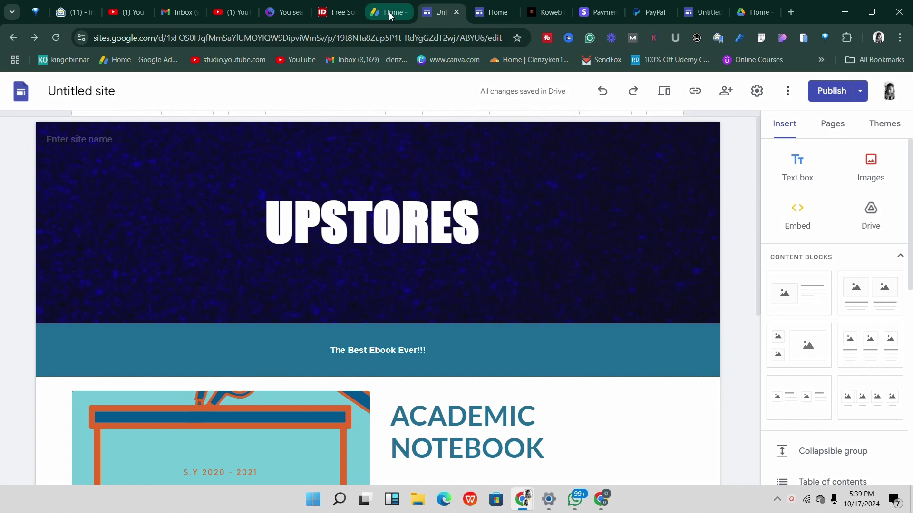
left_click(434, 13)
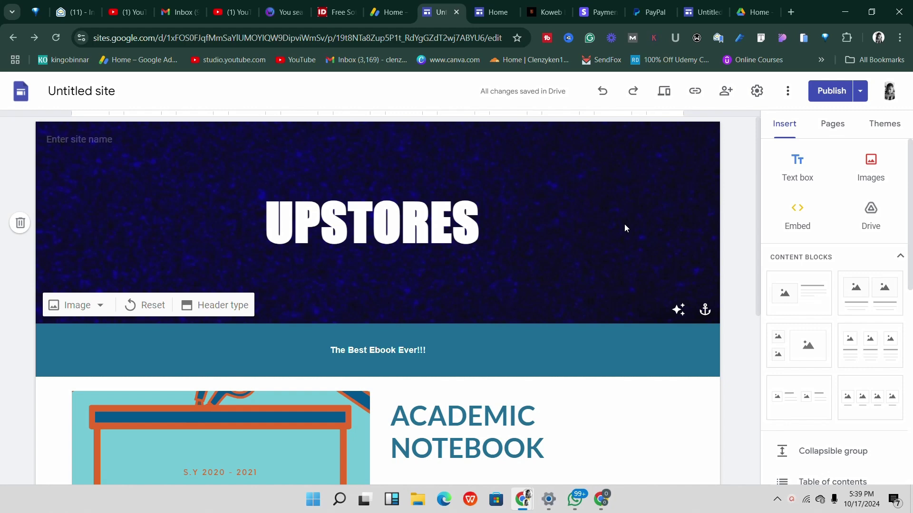
scroll(594, 252, "down", 5)
scroll(550, 299, "up", 5)
mouse_move(366, 157)
Check AdSense again and return to scroll up and down the UPSTORES draft
left_click(385, 12)
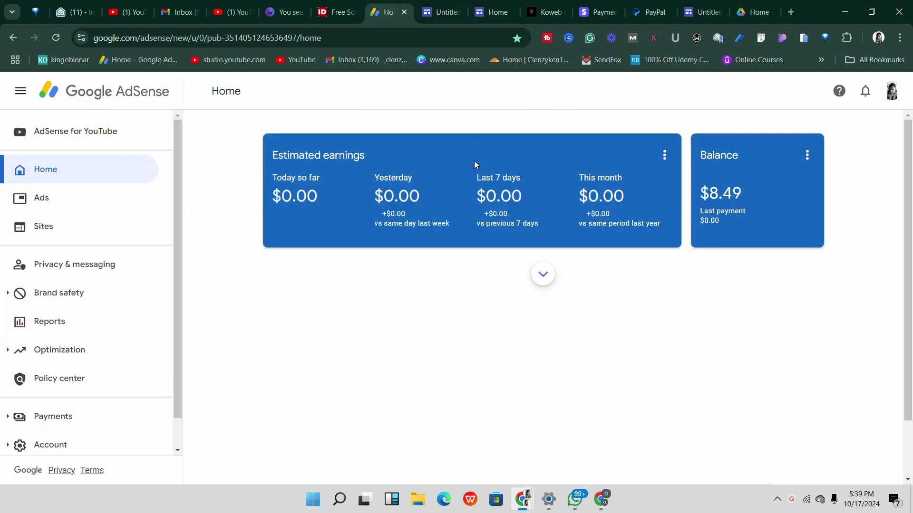
left_click(438, 12)
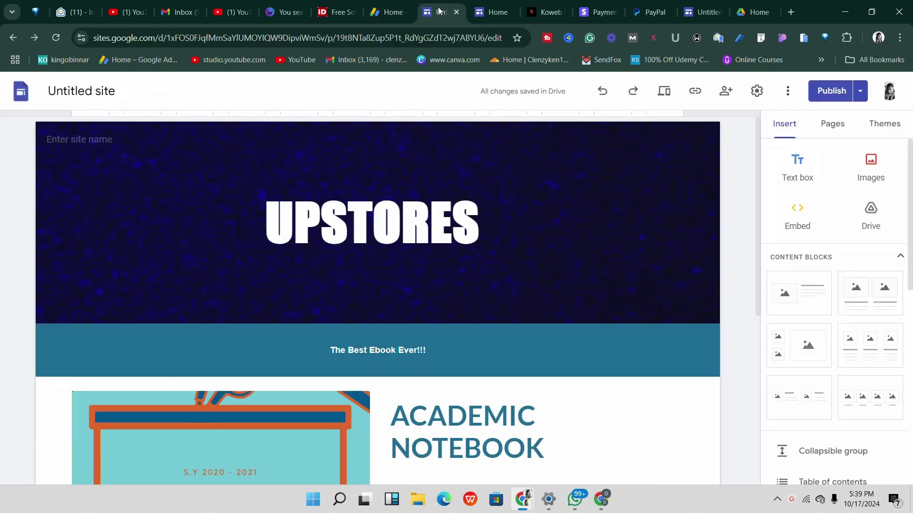
scroll(368, 152, "down", 4)
scroll(381, 209, "up", 4)
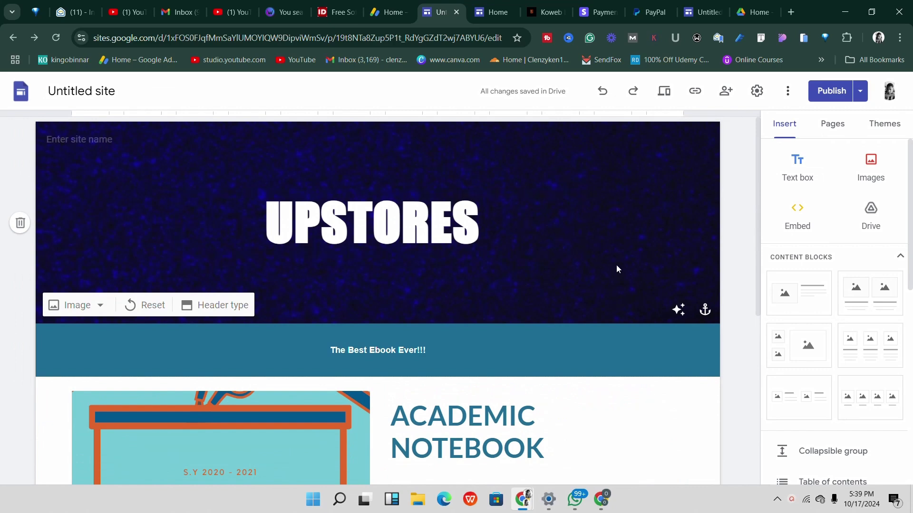
scroll(686, 279, "down", 6)
scroll(666, 321, "up", 6)
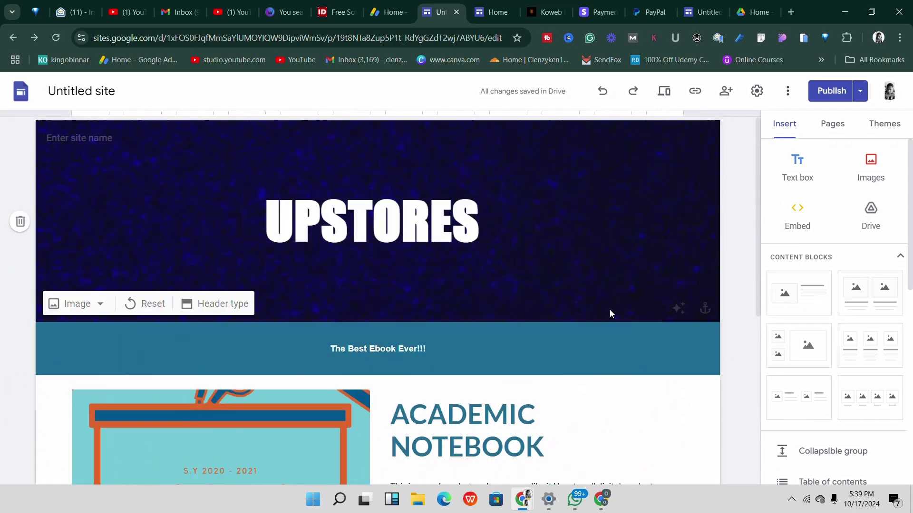
scroll(666, 323, "down", 6)
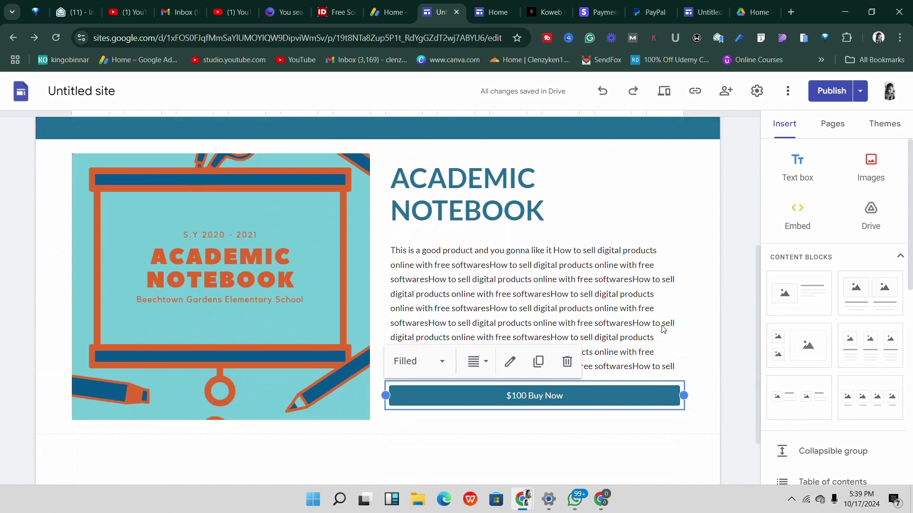
scroll(597, 345, "up", 6)
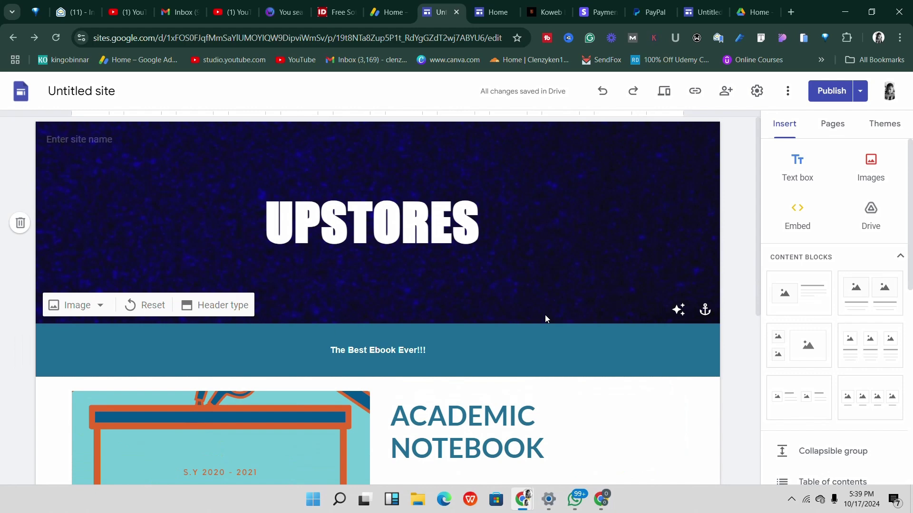
View AdSense's Sites list, then go back to Home showing $0.00 earnings and $8.49 balance
left_click(389, 12)
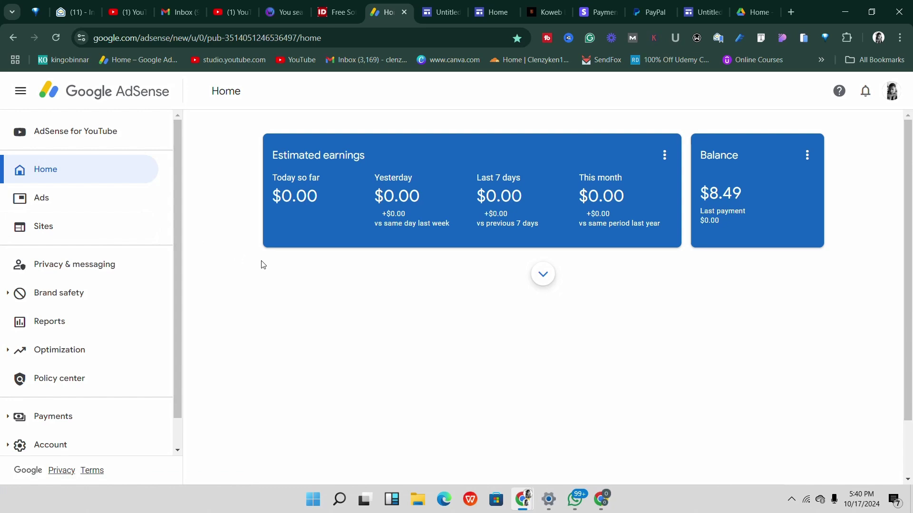
left_click(63, 231)
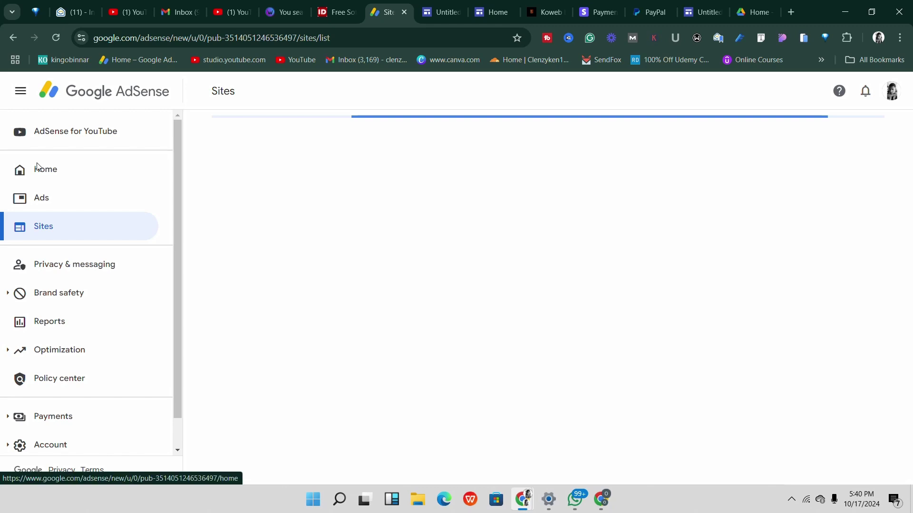
left_click(38, 168)
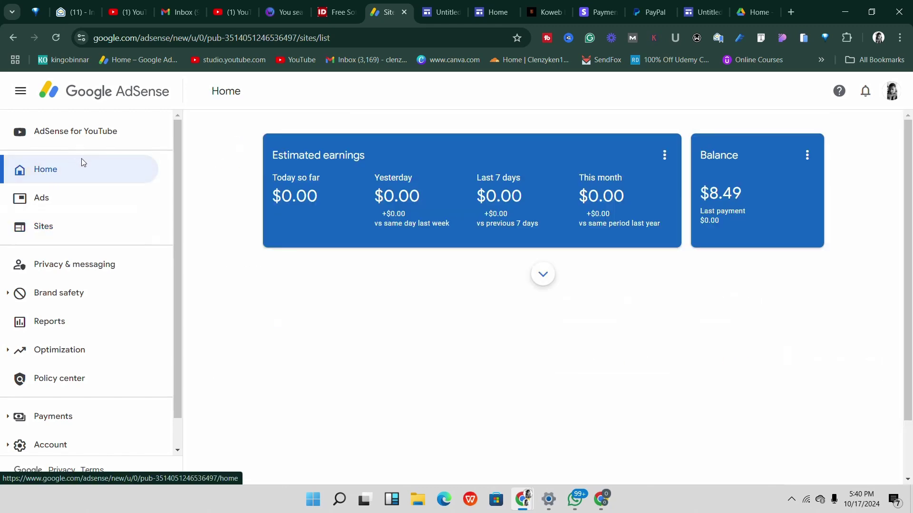
Back in the UPSTORES editor, review the Academic Notebook section and deselect its $100 Buy Now button
left_click(435, 12)
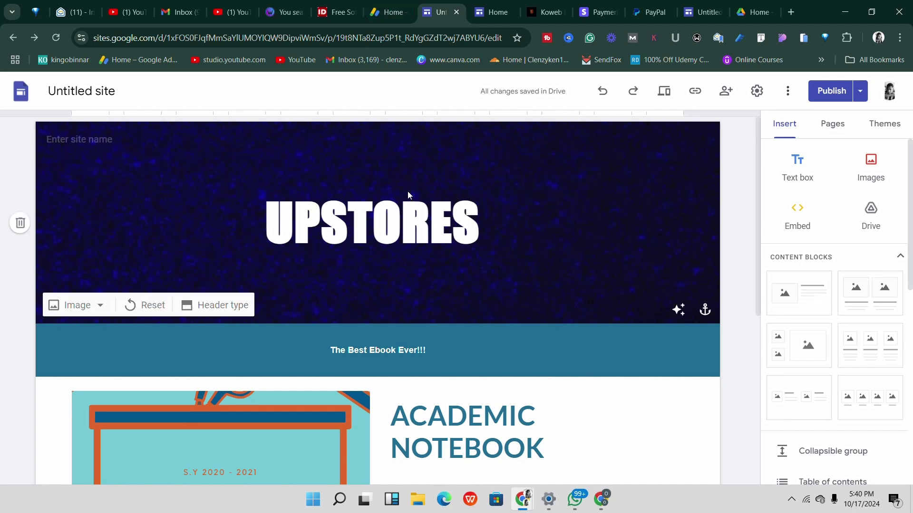
scroll(528, 269, "down", 3)
scroll(519, 270, "down", 4)
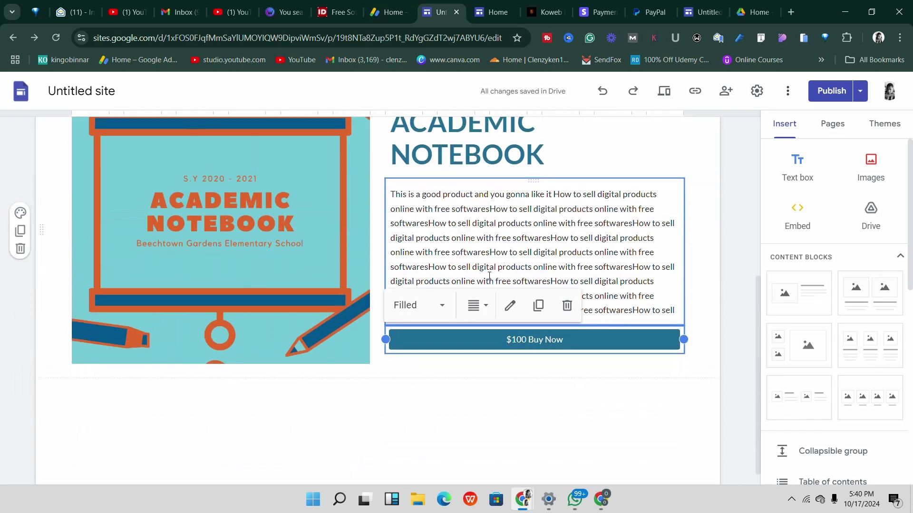
scroll(481, 273, "up", 10)
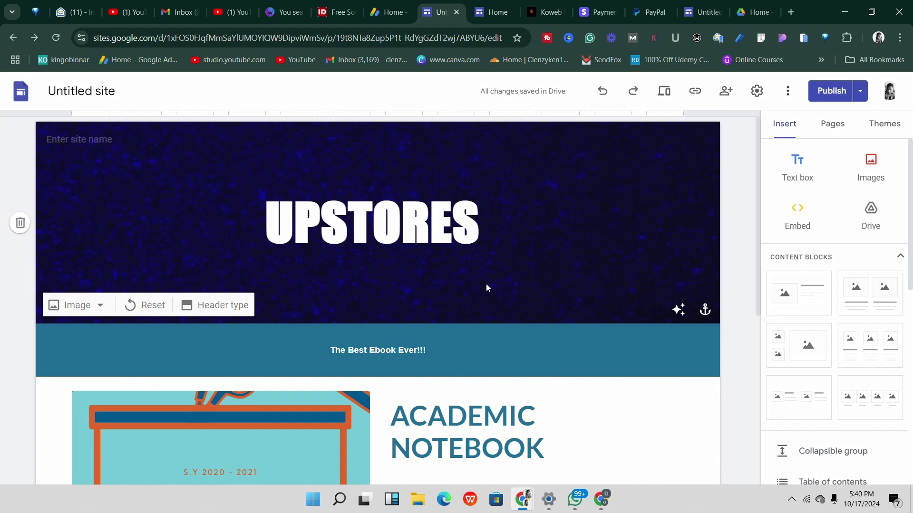
scroll(468, 295, "down", 6)
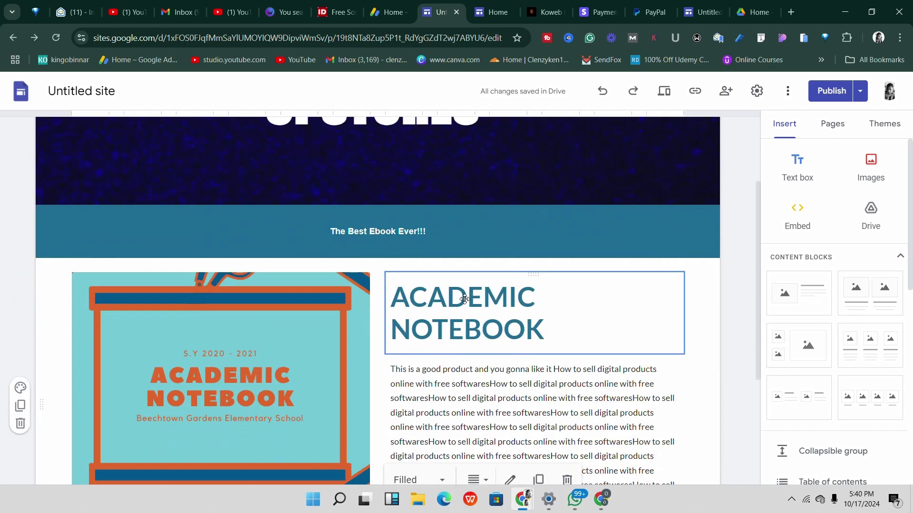
scroll(448, 281, "up", 7)
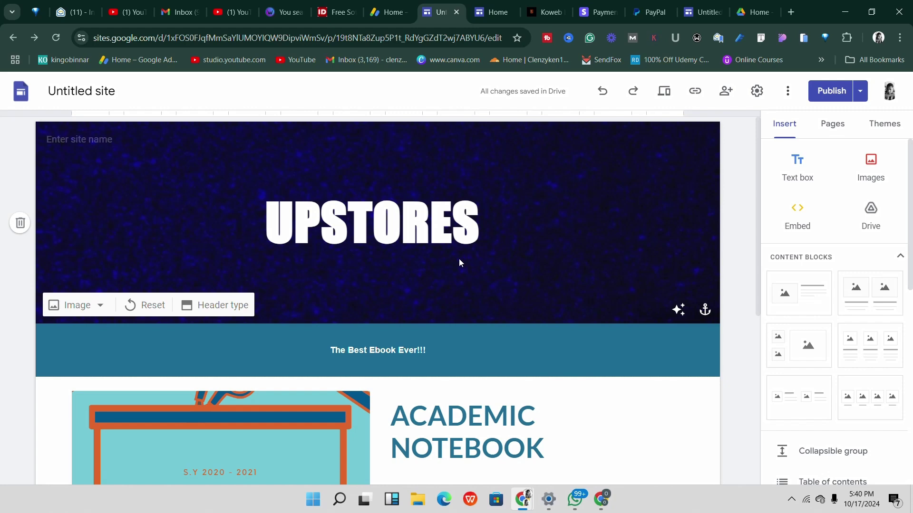
scroll(542, 217, "down", 2)
scroll(543, 220, "up", 2)
scroll(490, 245, "down", 4)
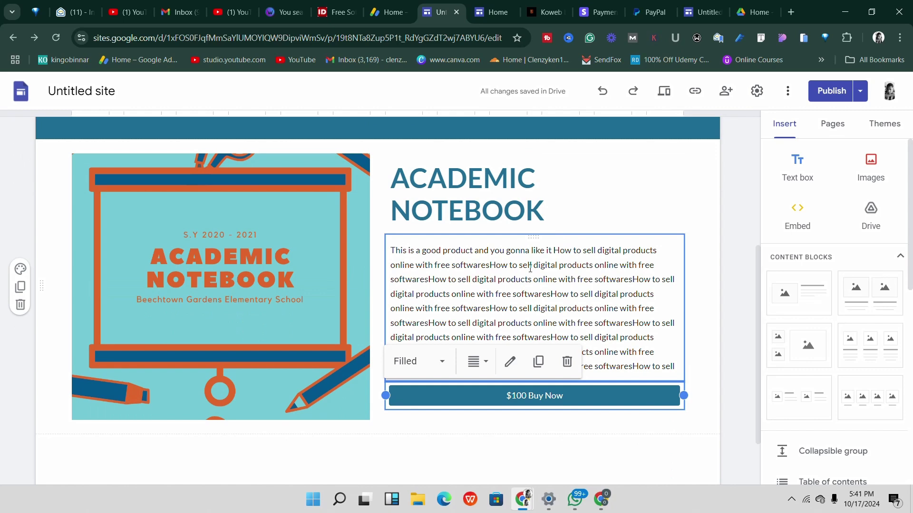
scroll(636, 290, "up", 4)
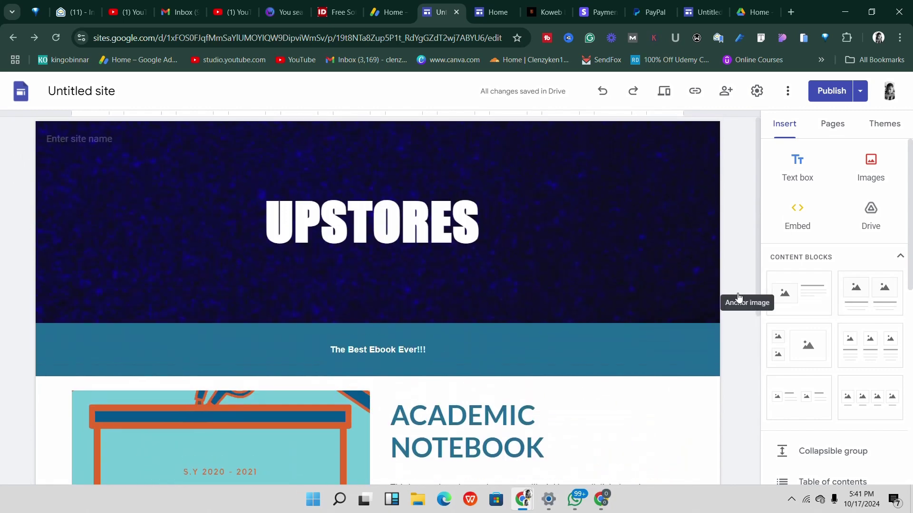
scroll(513, 261, "down", 5)
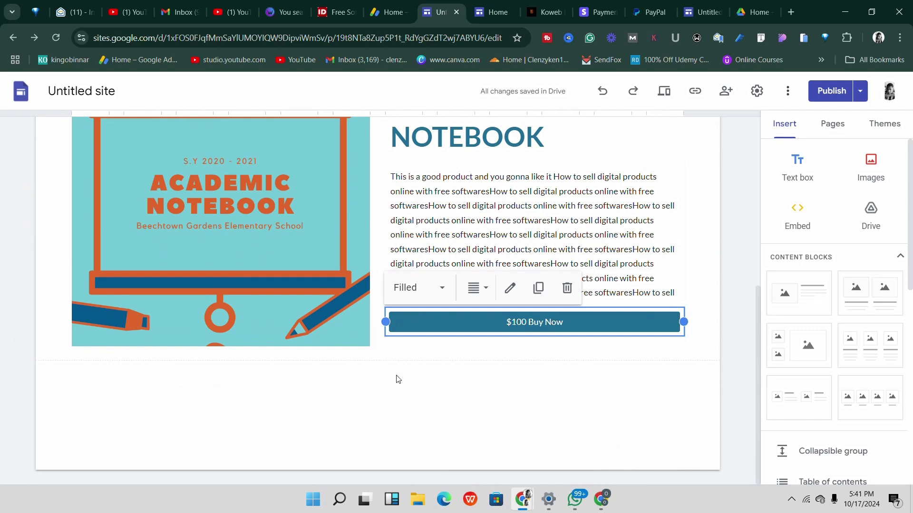
left_click(392, 391)
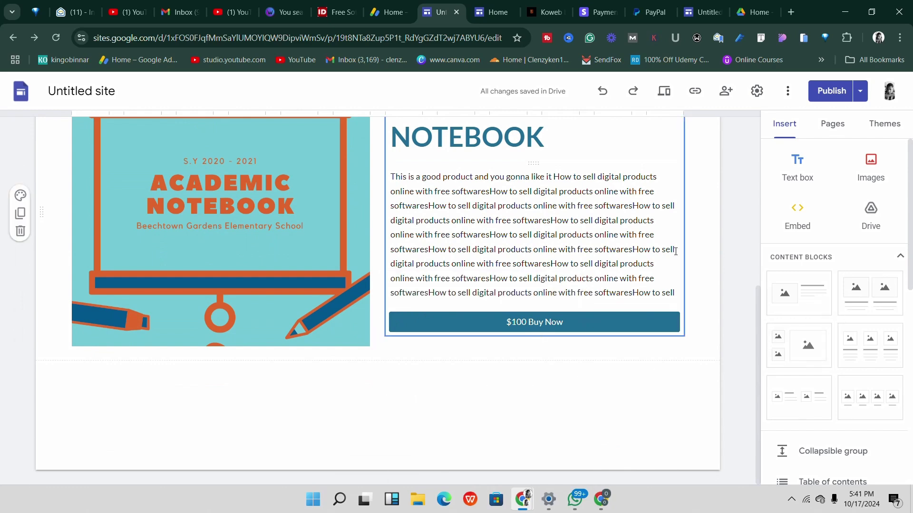
Scroll the UPSTORES draft and briefly check the AdSense dashboard before returning
scroll(668, 251, "up", 5)
scroll(837, 284, "down", 6)
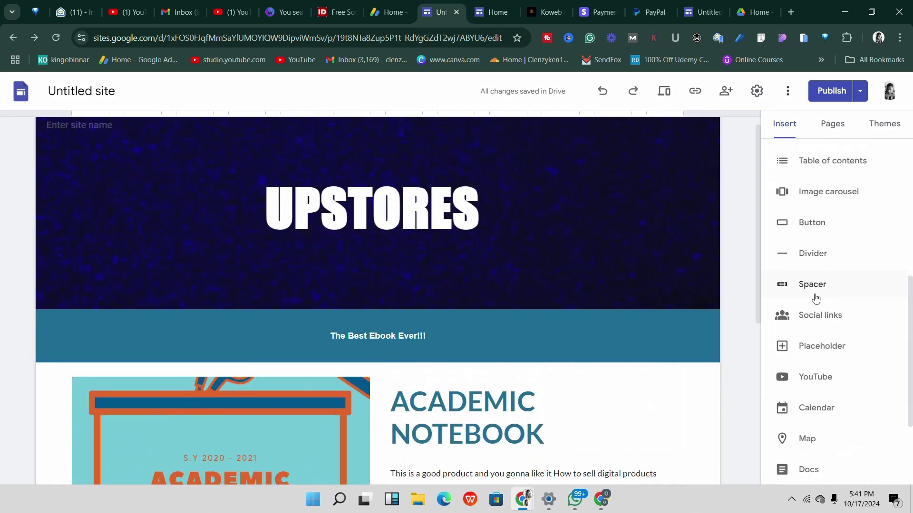
scroll(825, 285, "up", 6)
scroll(823, 285, "down", 5)
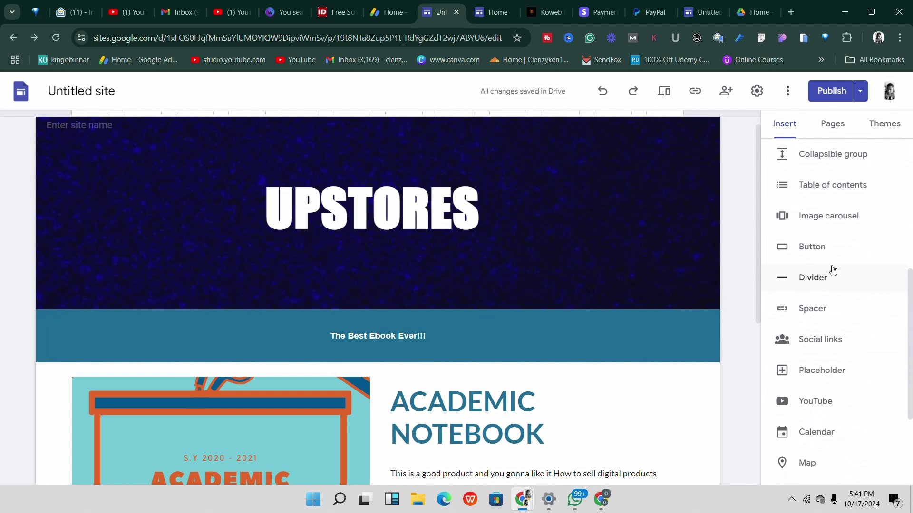
scroll(635, 281, "down", 1)
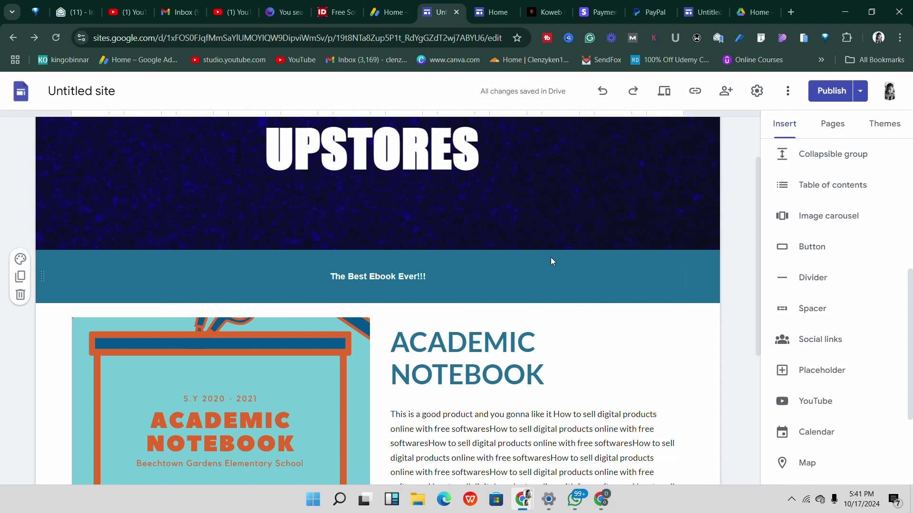
left_click(388, 12)
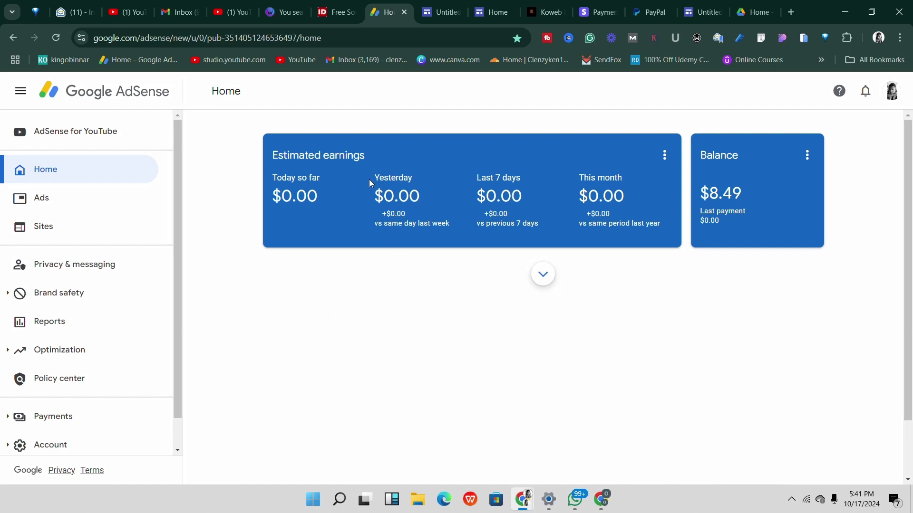
left_click(440, 12)
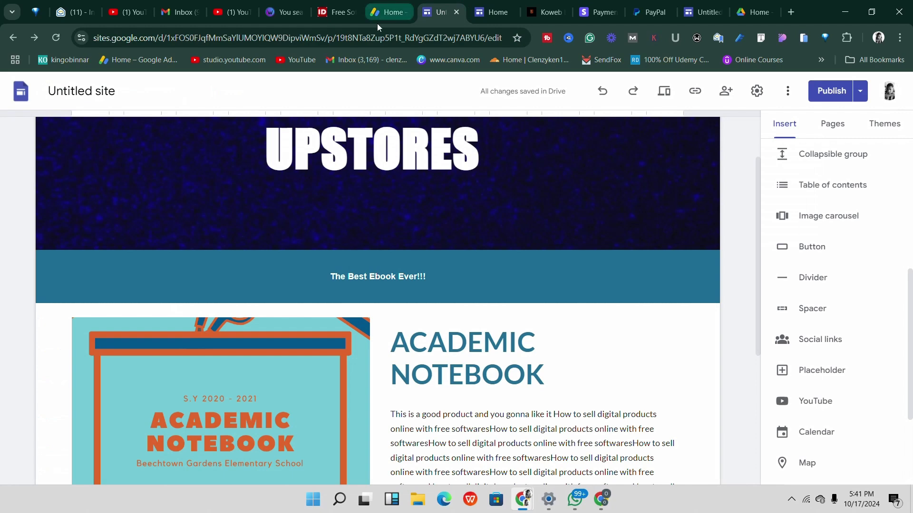
scroll(302, 212, "down", 3)
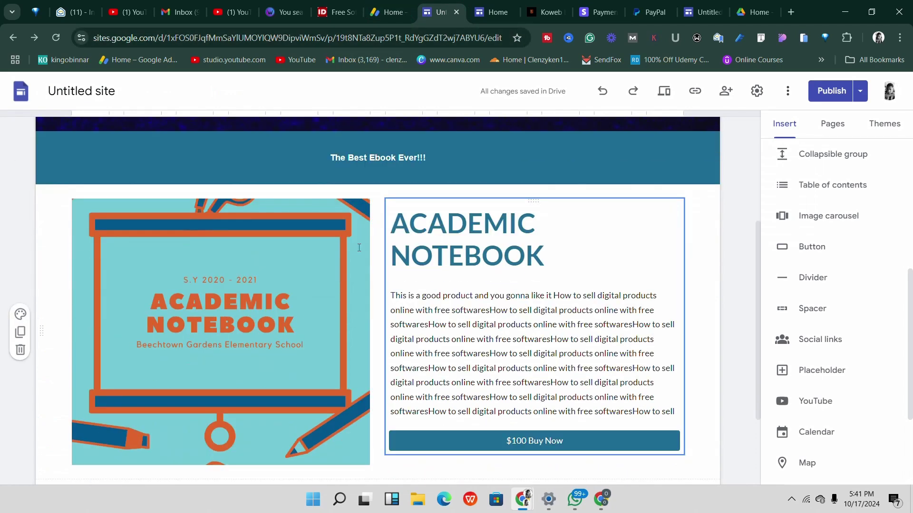
scroll(358, 248, "up", 3)
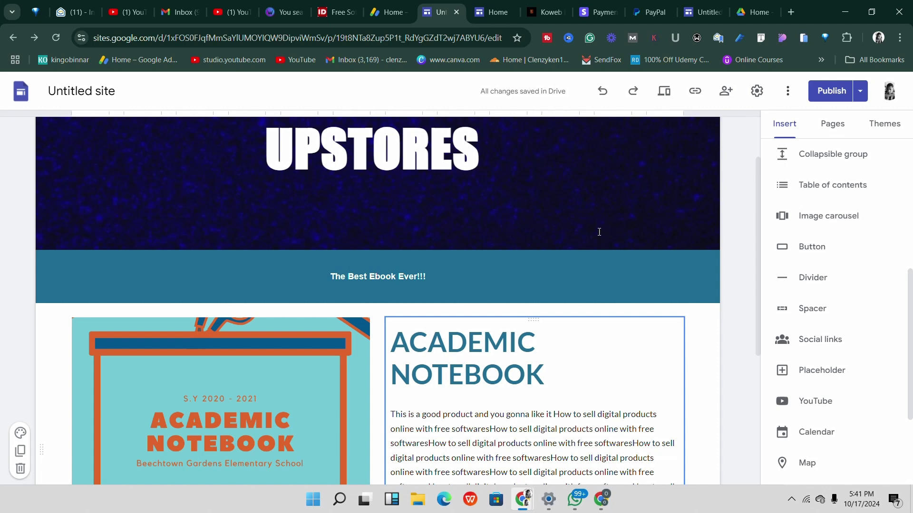
Select the UPSTORES header banner, then bring up quick insert options in the blank area below Buy Now
left_click(382, 250)
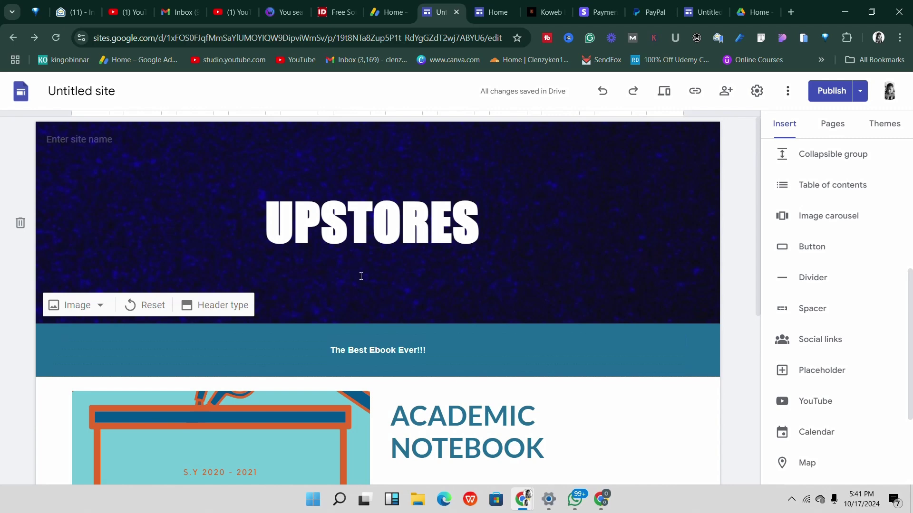
scroll(380, 352, "down", 6)
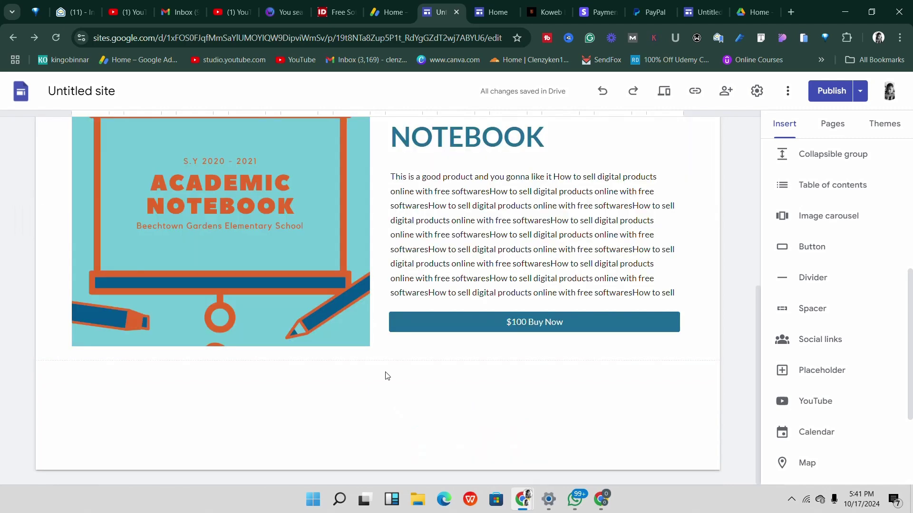
double_click(359, 401)
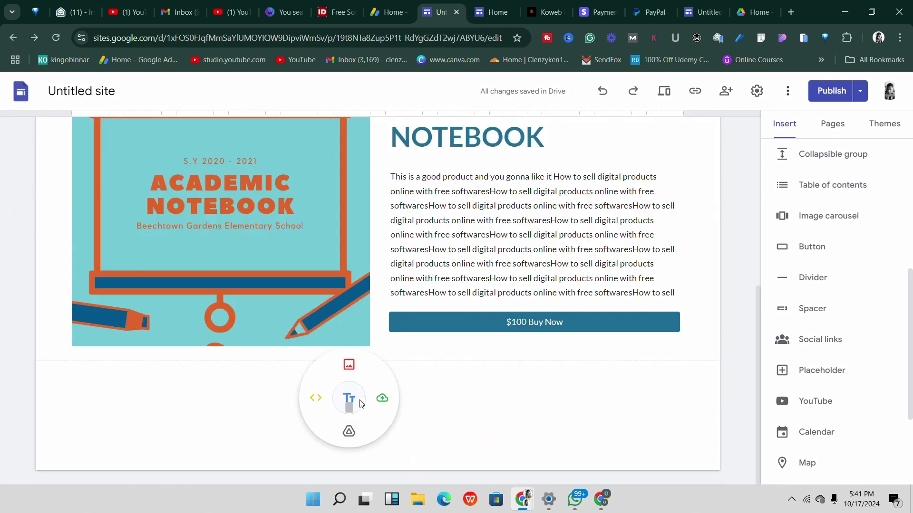
left_click(317, 400)
left_click(364, 255)
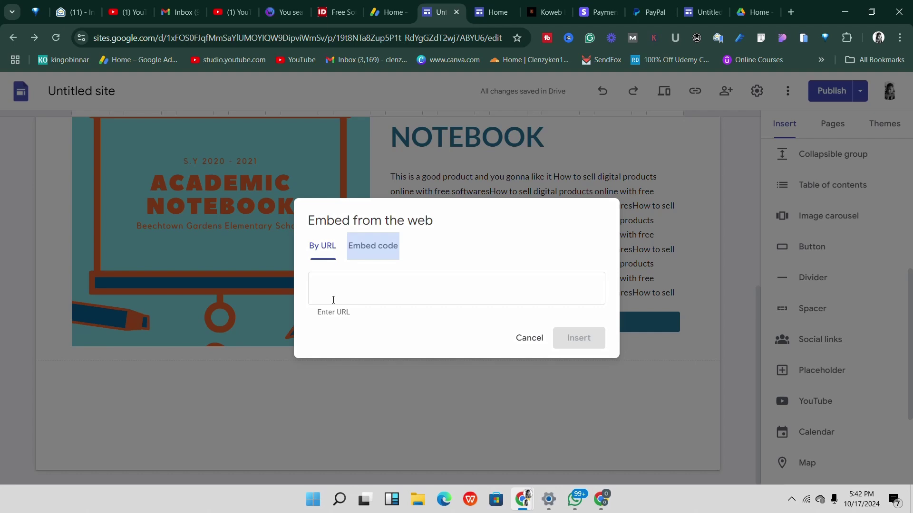
key("Return")
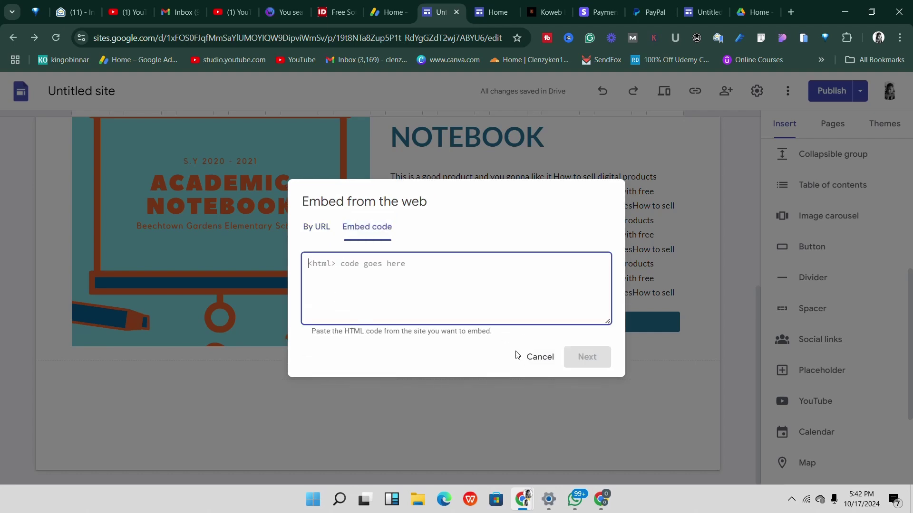
left_click(536, 357)
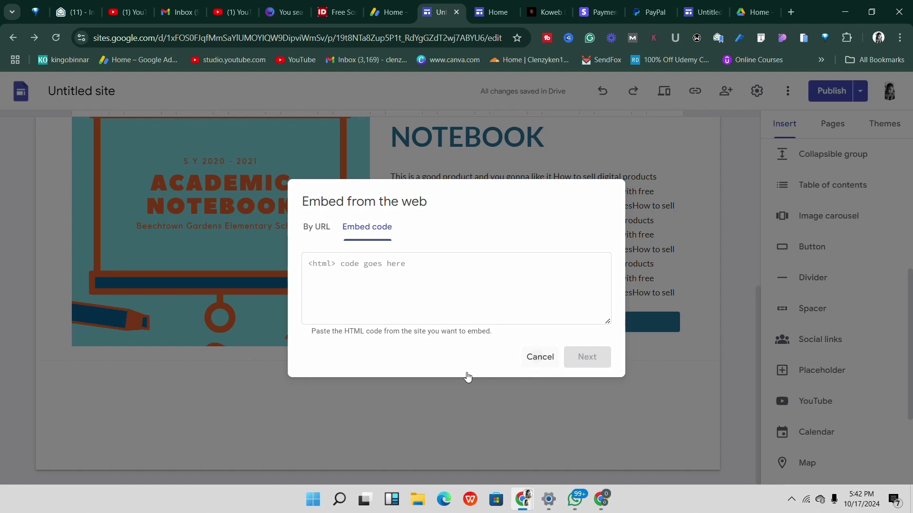
left_click(522, 354)
scroll(458, 336, "up", 5)
left_click(458, 336)
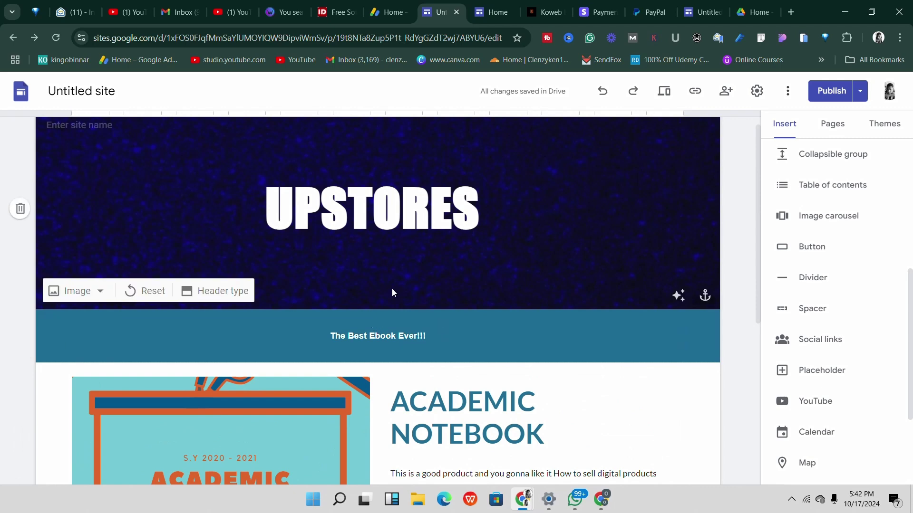
scroll(423, 285, "down", 3)
scroll(420, 330, "down", 3)
scroll(520, 354, "up", 5)
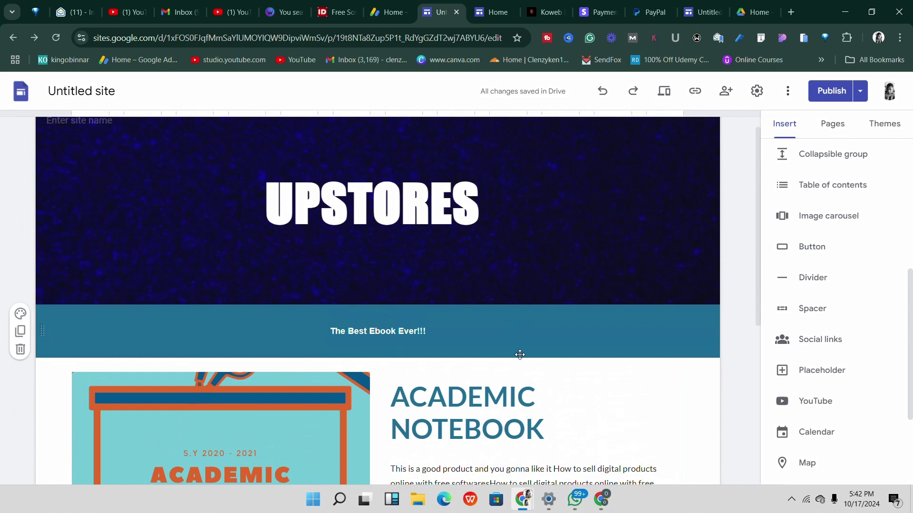
In a new tab, search for 'amazon affiliate program' via the omnibox suggestion
left_click(790, 12)
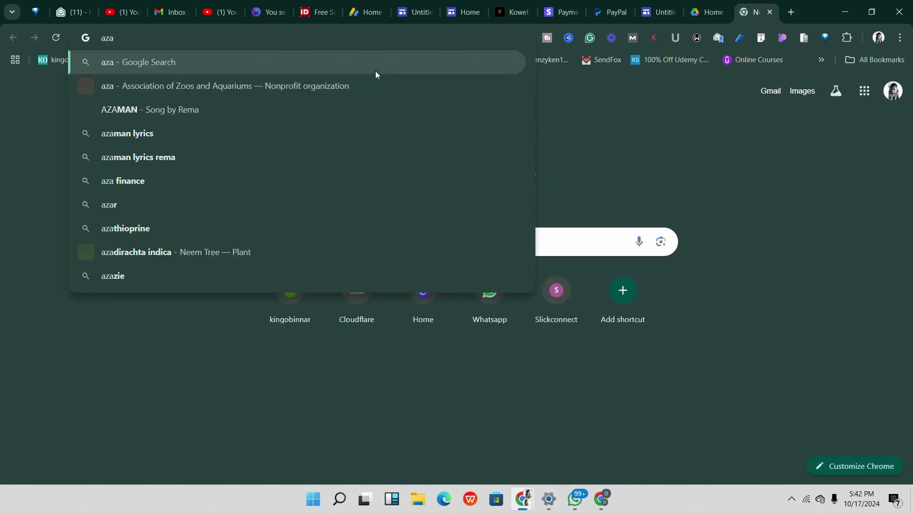
type("mon ")
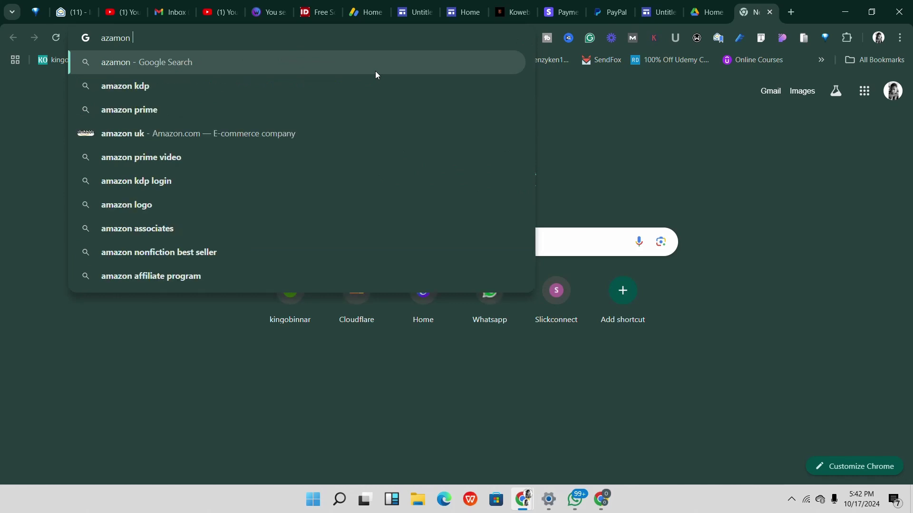
type("aff")
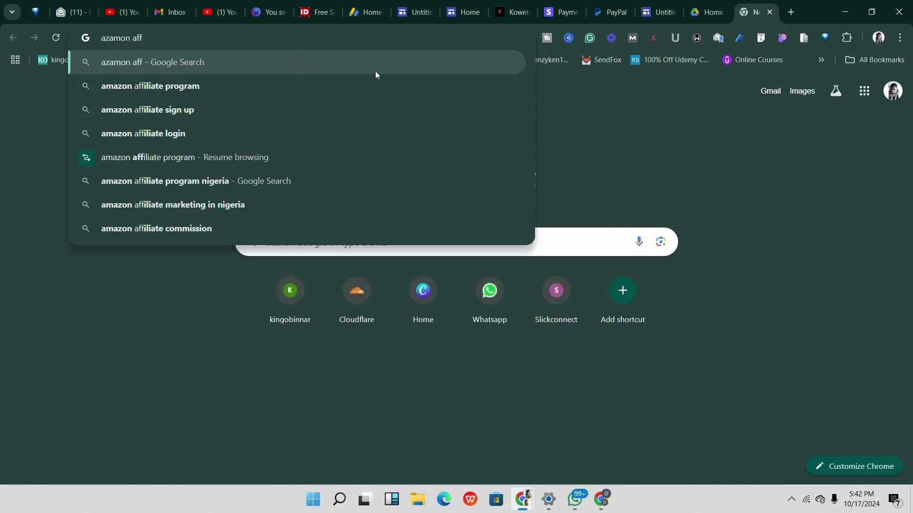
left_click(200, 86)
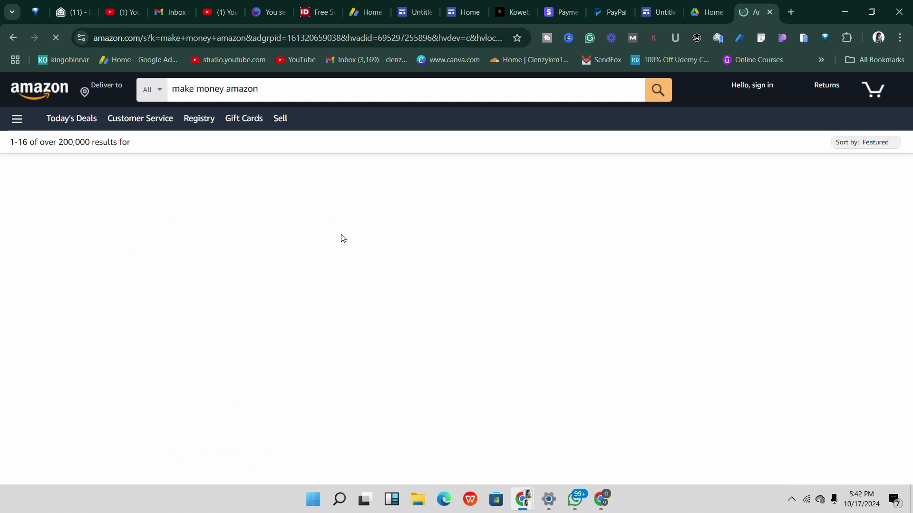
Scroll through Amazon's make money book results
scroll(340, 240, "down", 7)
scroll(336, 300, "down", 16)
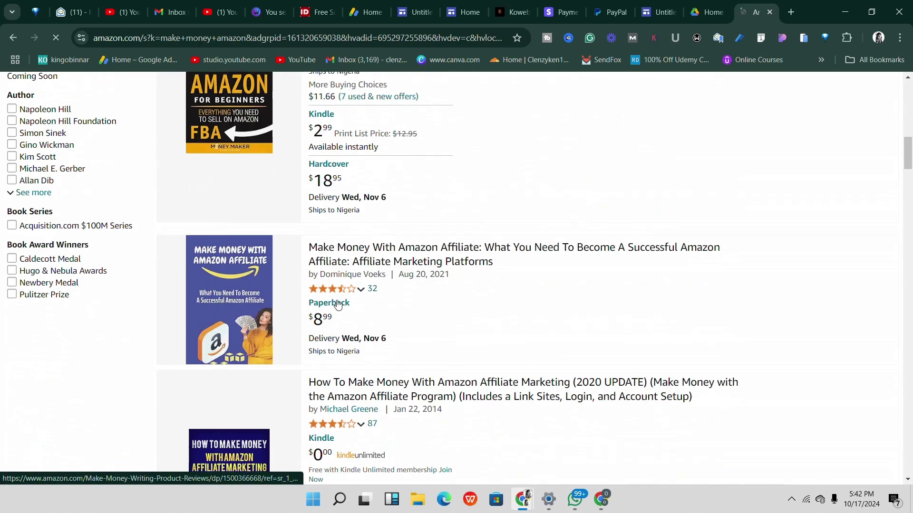
scroll(354, 302, "down", 5)
scroll(357, 301, "up", 6)
scroll(350, 297, "down", 1)
scroll(347, 296, "down", 12)
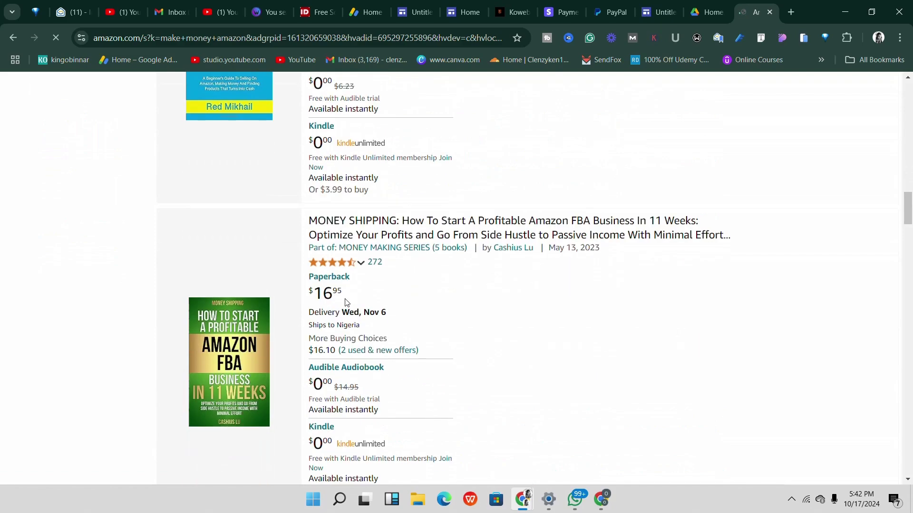
scroll(354, 309, "up", 3)
scroll(357, 313, "up", 15)
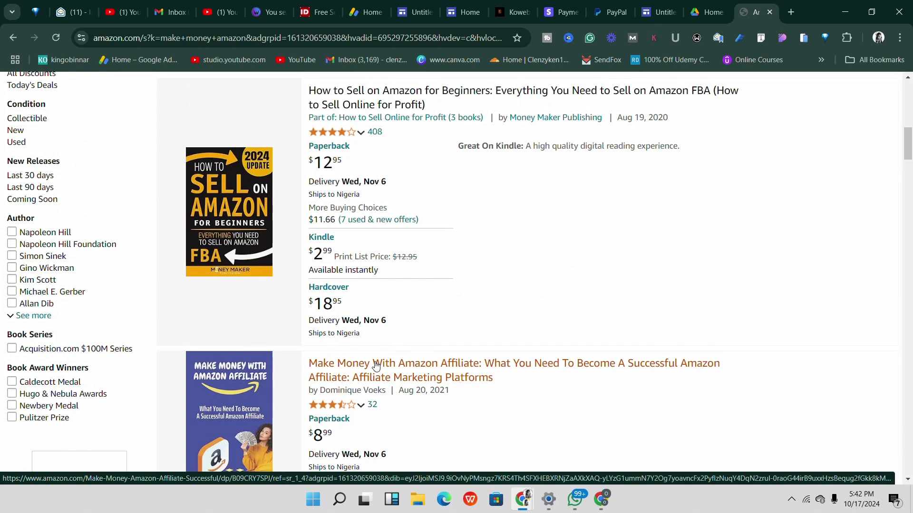
scroll(375, 365, "up", 10)
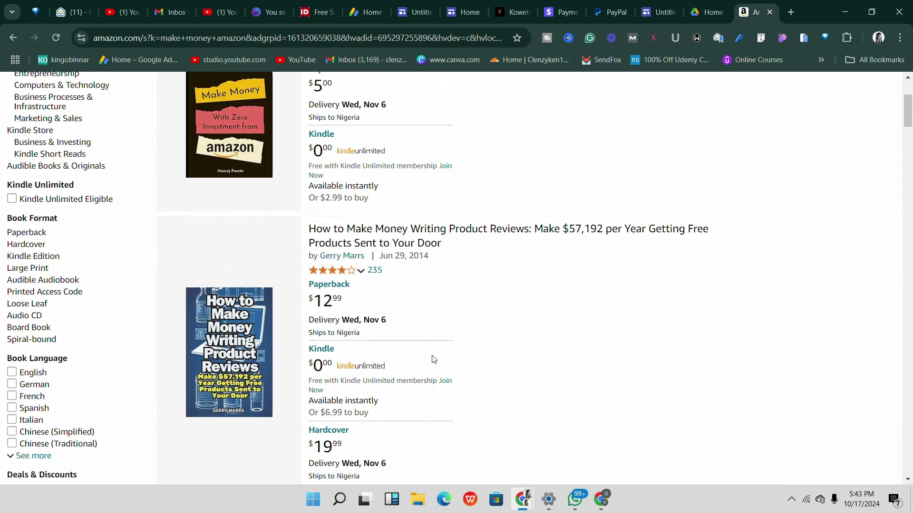
Check the published UPSTORES and editor tabs, then move to the inDigitalWorks Free Software page
left_click(454, 12)
left_click(416, 12)
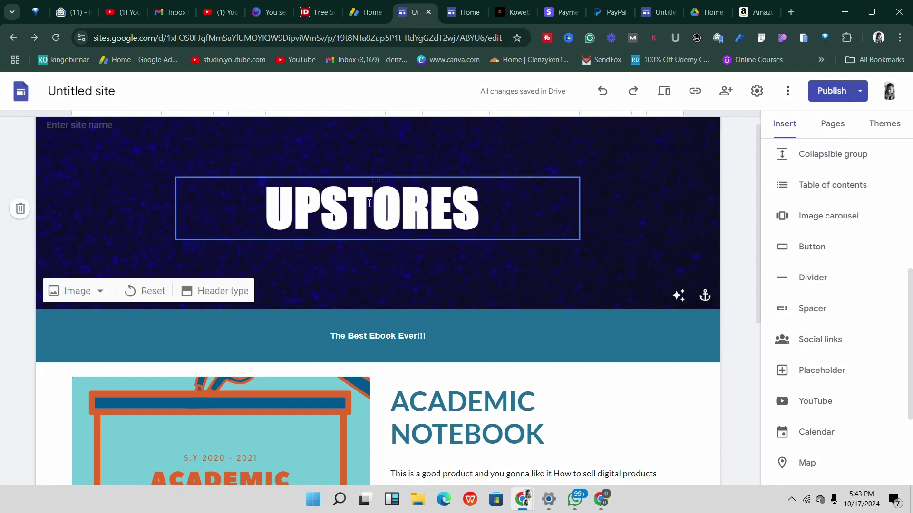
left_click(312, 13)
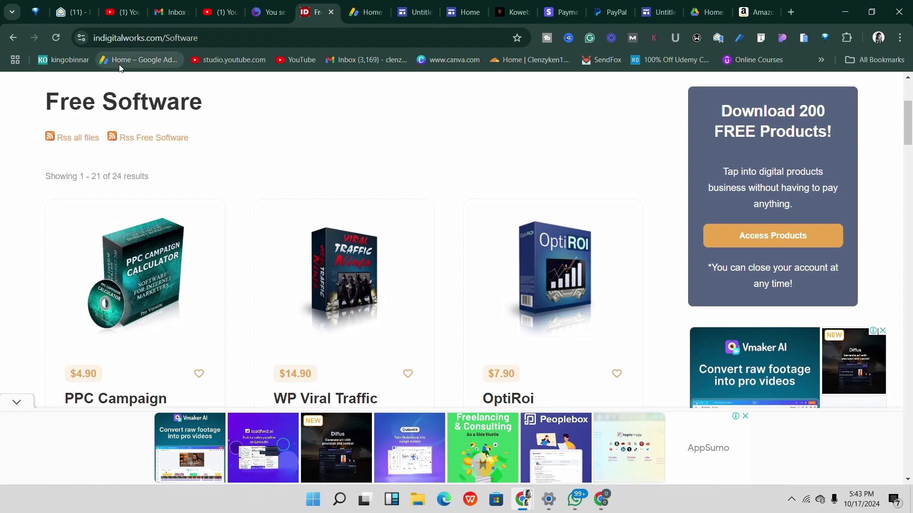
Open inDigitalWorks' Free Videos listing from FREE PRODUCTS and scroll through its cards
scroll(375, 200, "up", 3)
scroll(374, 200, "up", 1)
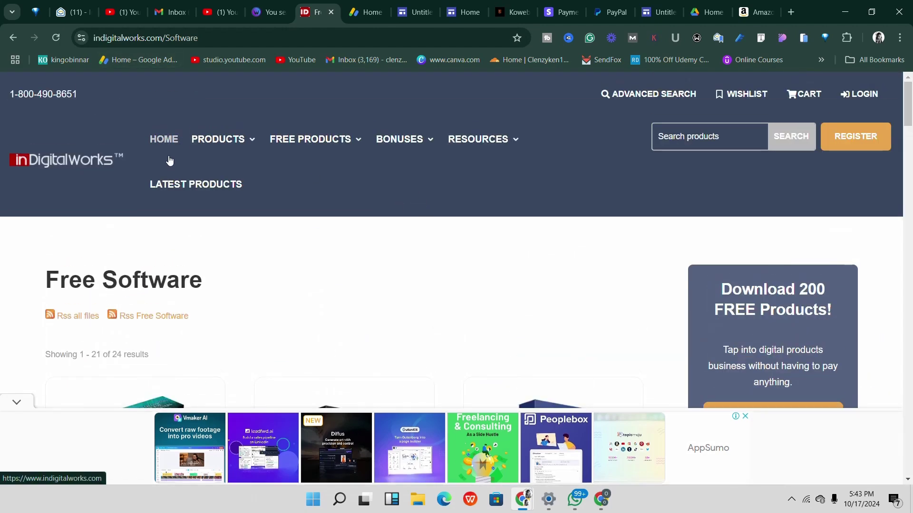
mouse_move(313, 138)
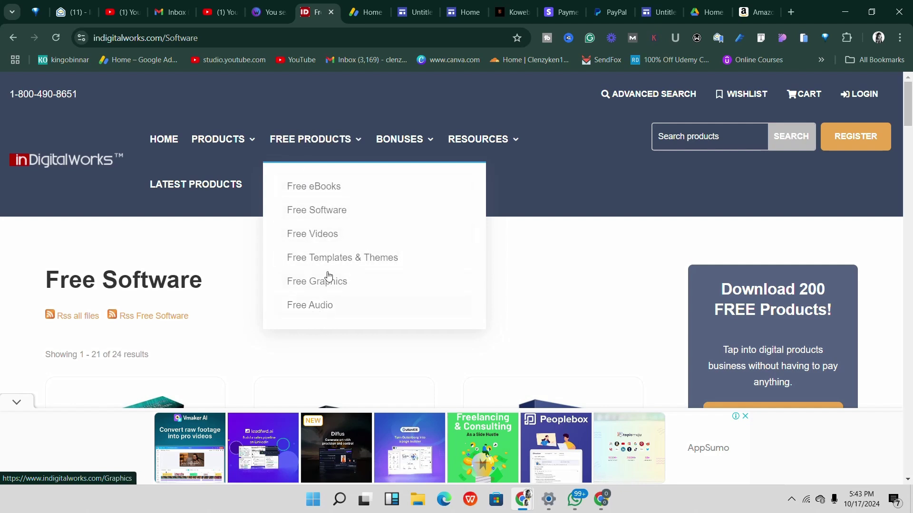
left_click(318, 235)
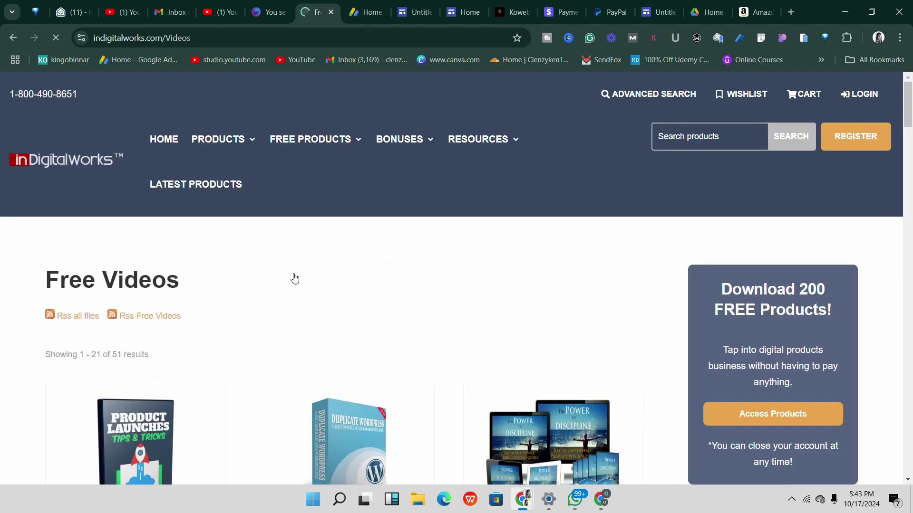
scroll(292, 290, "down", 4)
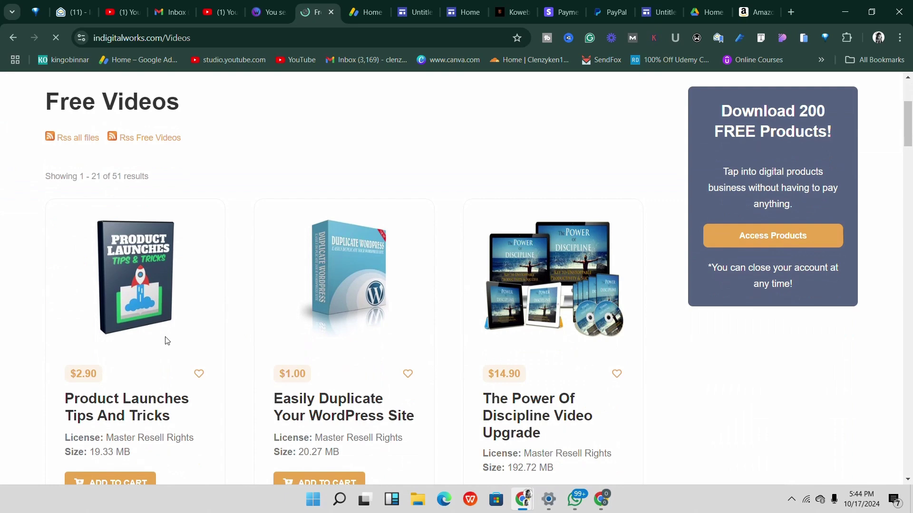
scroll(285, 309, "down", 3)
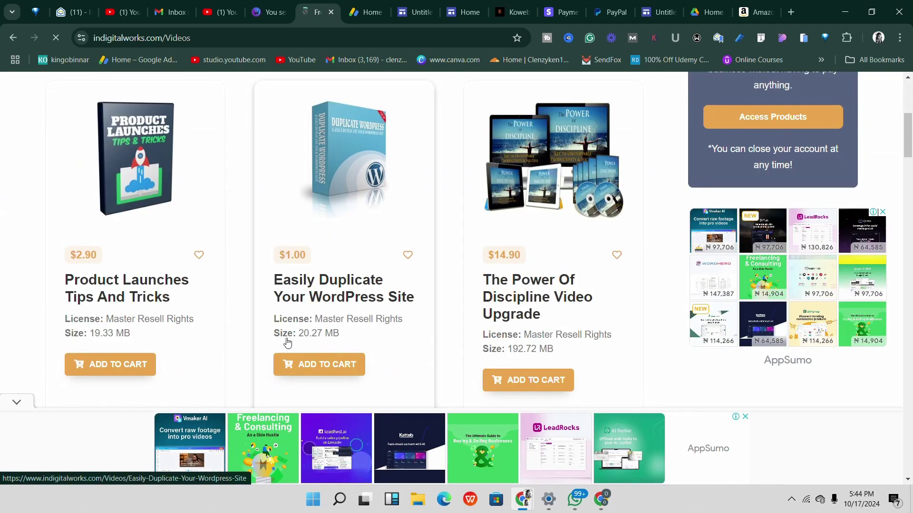
scroll(328, 285, "down", 1)
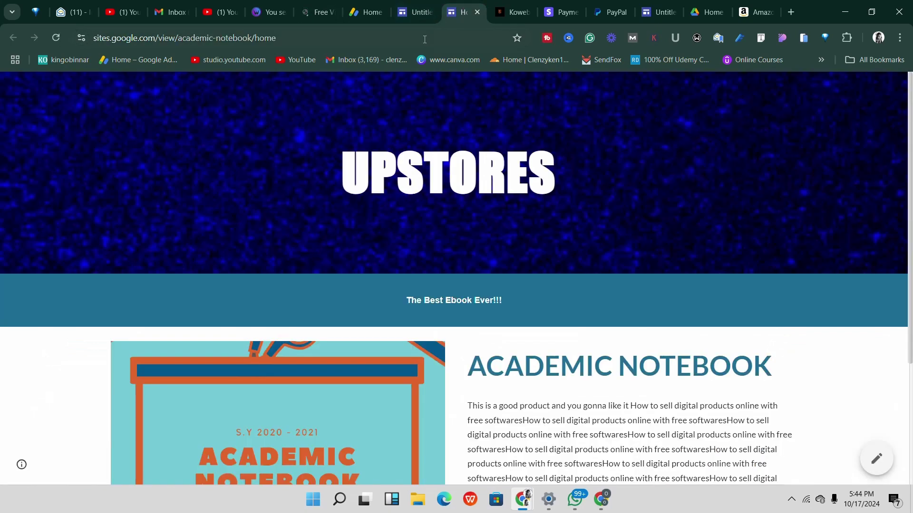
Return to the published UPSTORES site and scroll its Academic Notebook page
left_click(464, 12)
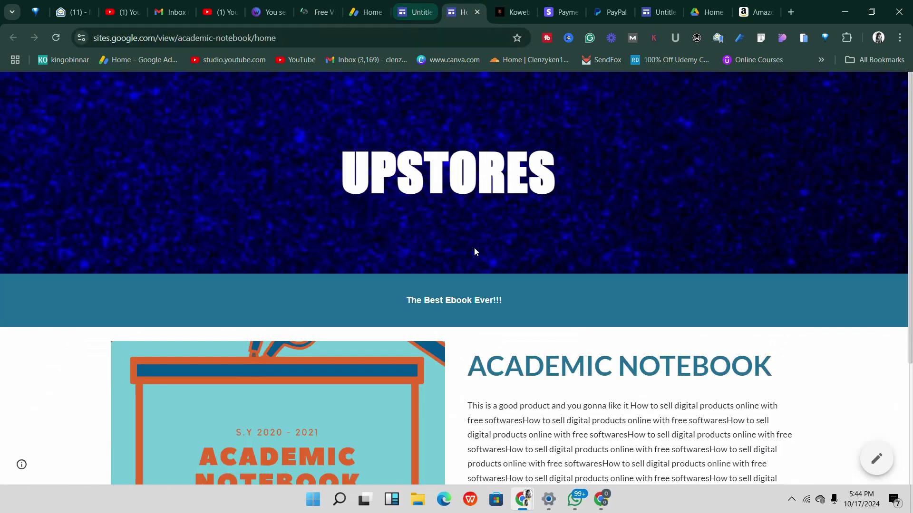
scroll(460, 213, "down", 3)
scroll(494, 331, "up", 3)
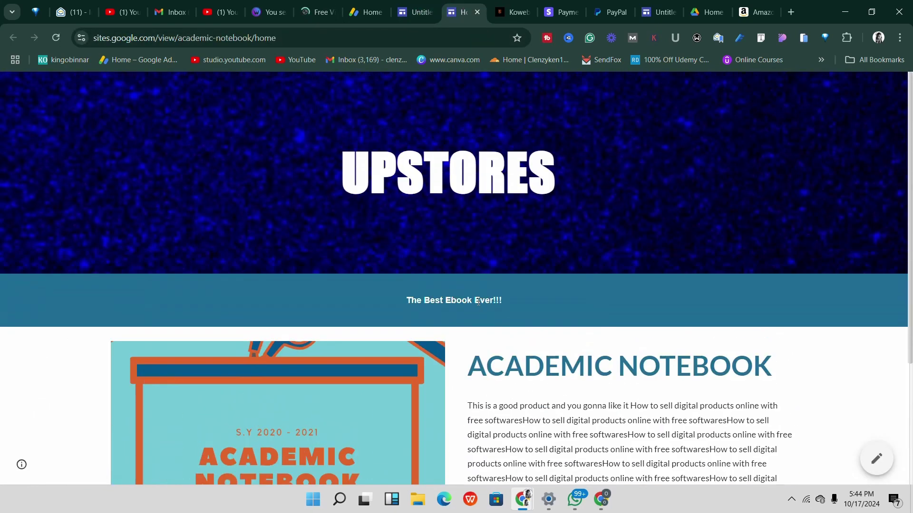